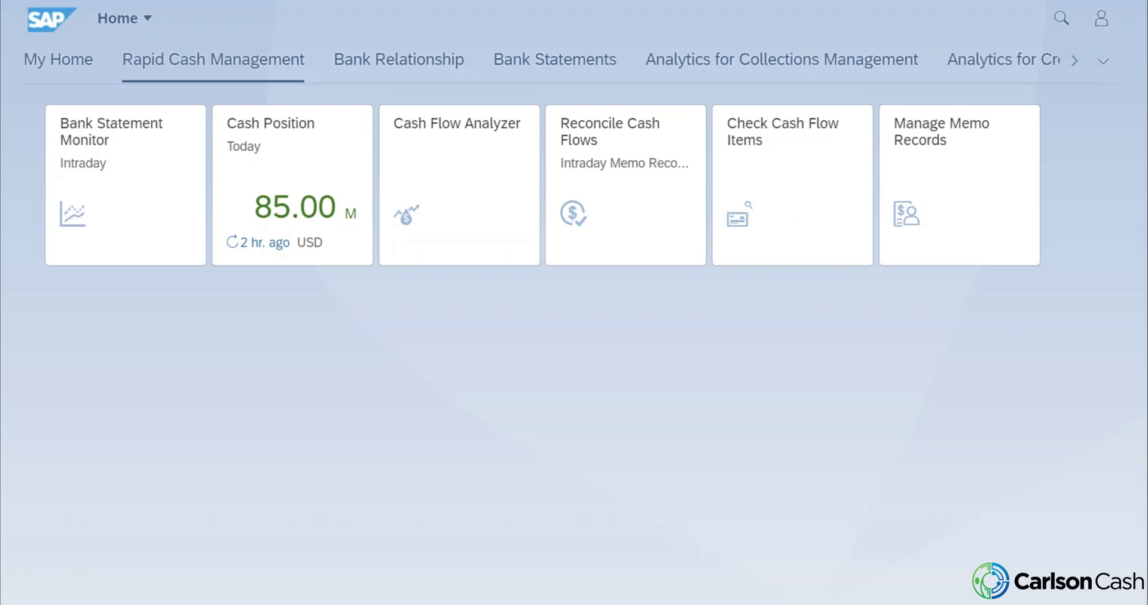
- Open Reconcile Cash Flows for intraday memo records and set the browser zoom to 100%
left_click(633, 227)
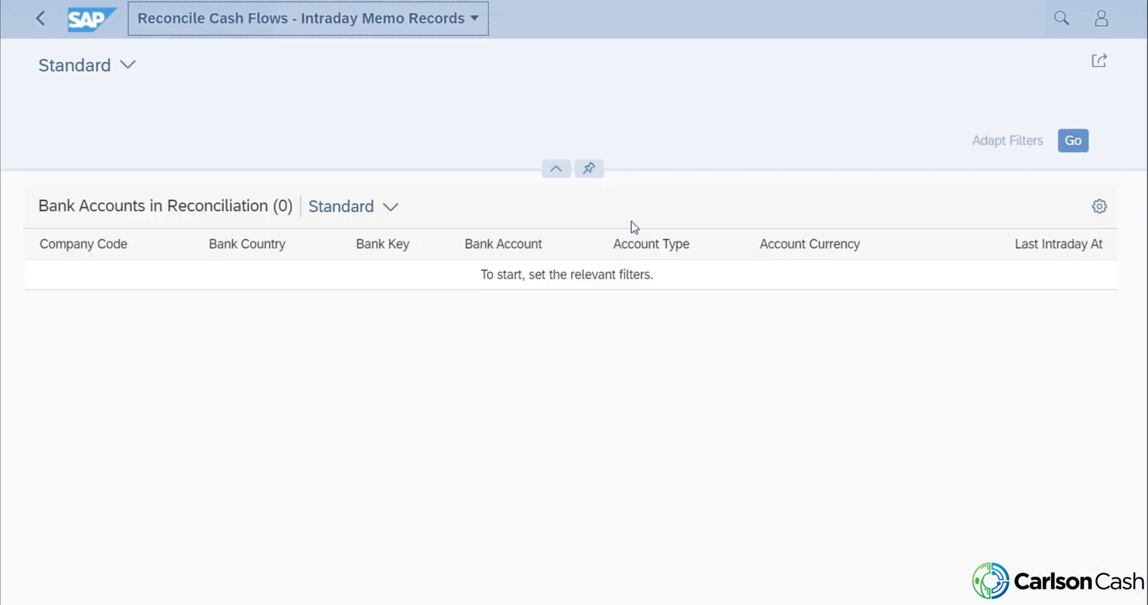
key("alt+f")
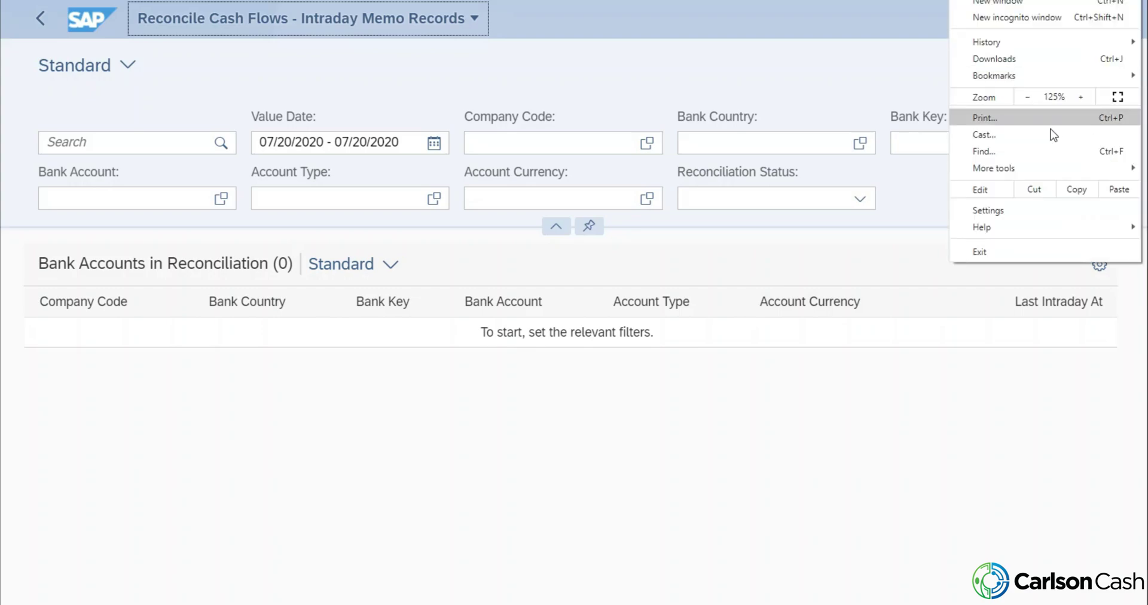
left_click(1027, 97)
left_click(1028, 97)
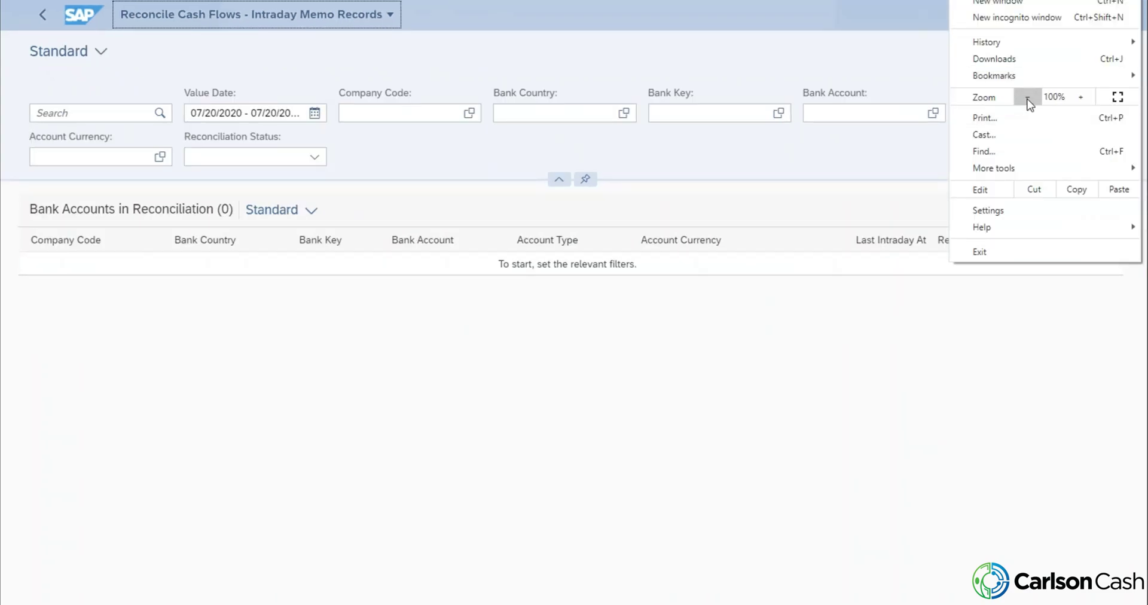
left_click(831, 176)
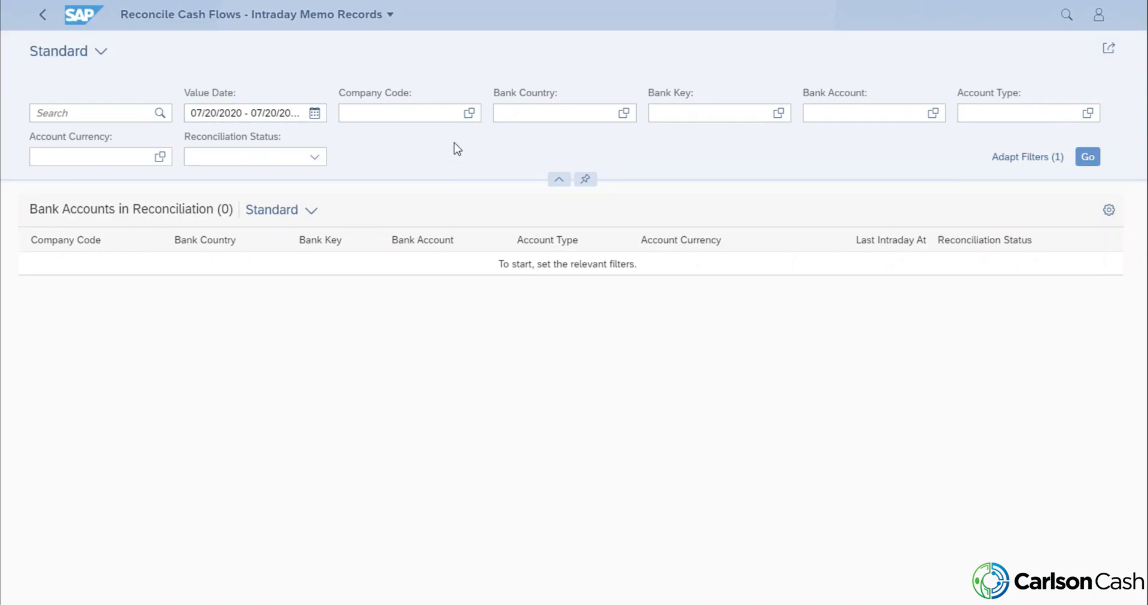
- Filter the bank accounts in reconciliation by company code 9100 and load the matching list
left_click(389, 120)
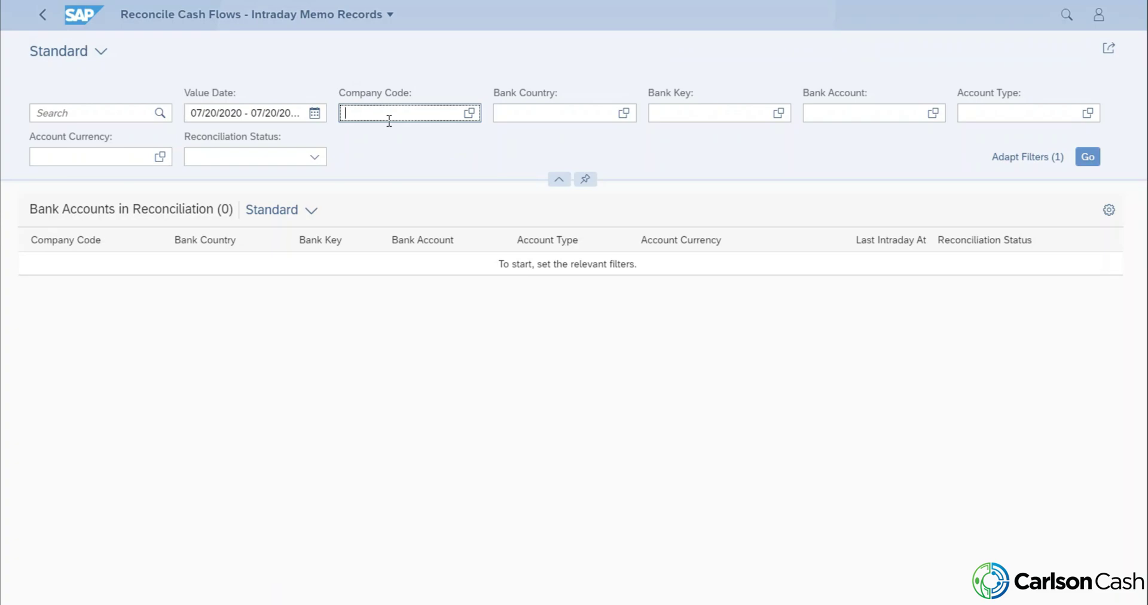
type("9100")
left_click(482, 172)
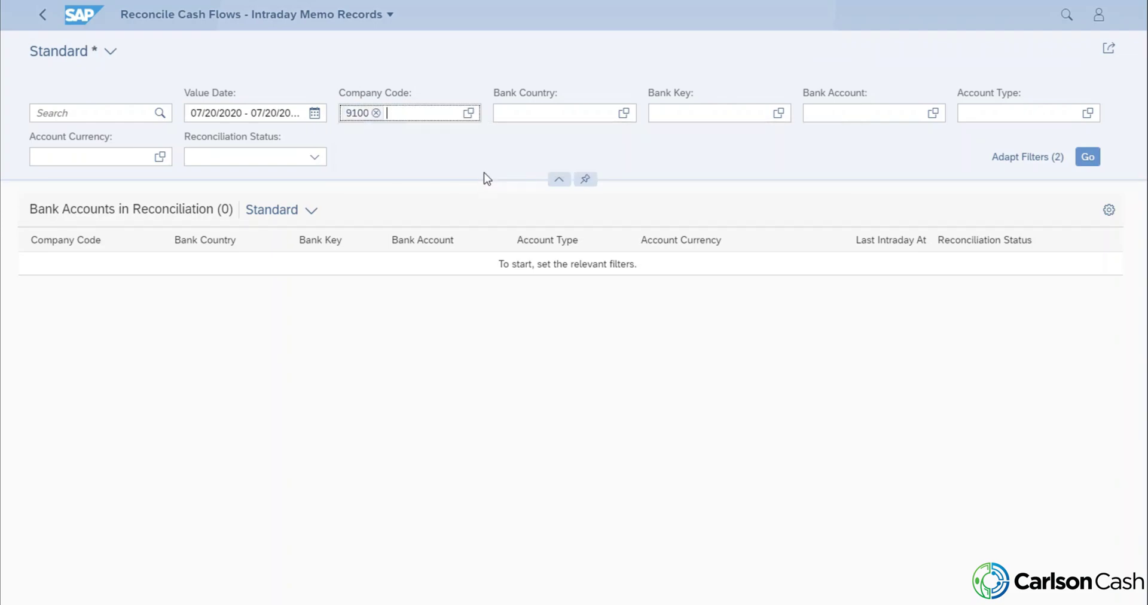
left_click(1087, 158)
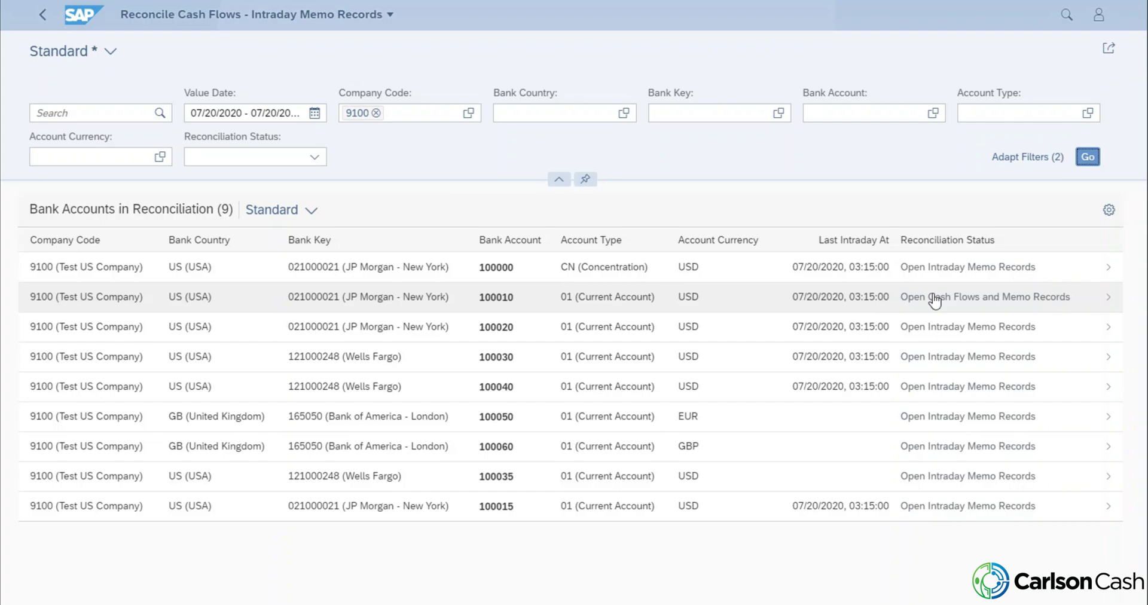
- Open the JP Morgan - New York account with status Open Cash Flows and Memo Records and show its forecasted cash flows
left_click(934, 299)
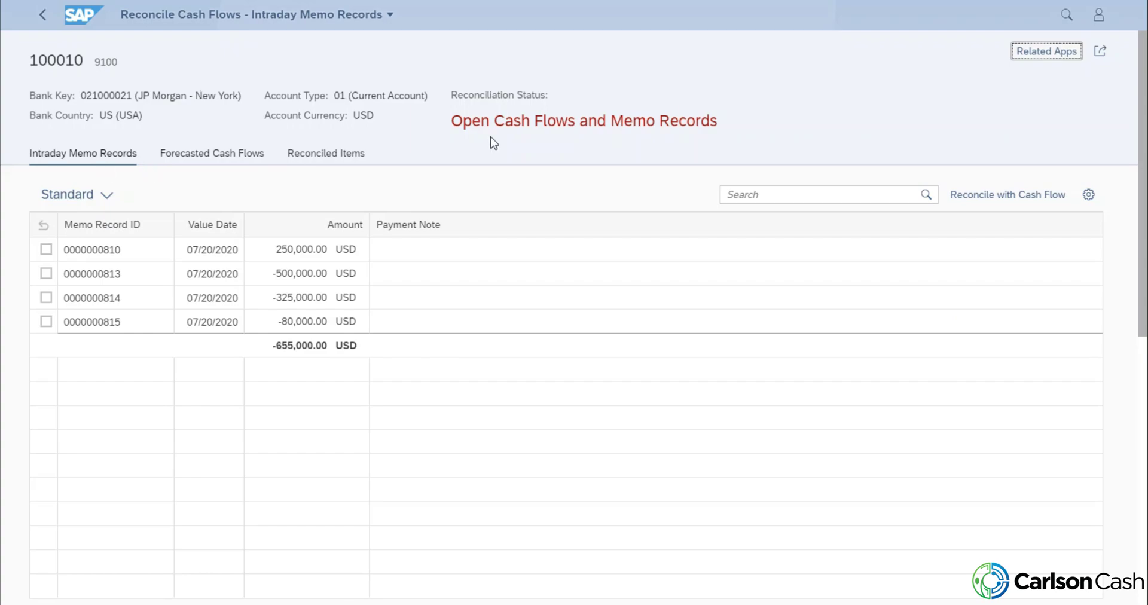
left_click(454, 123)
left_click(219, 156)
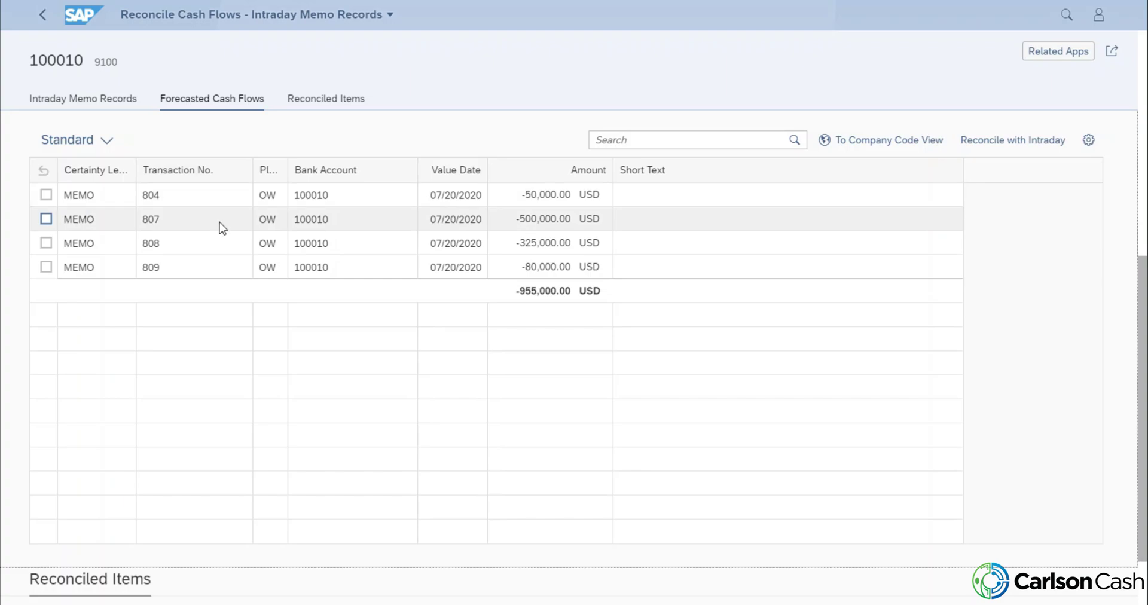
- Examine the paired entries under both reconciliation keys in the account's reconciled items, then collapse the groups
left_click(329, 102)
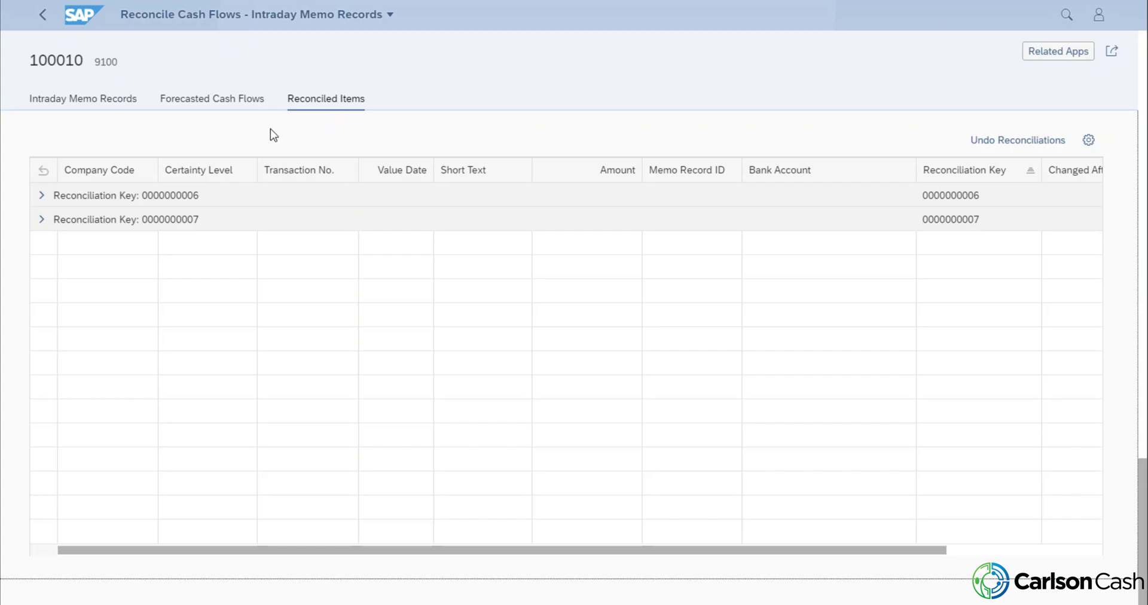
left_click(43, 197)
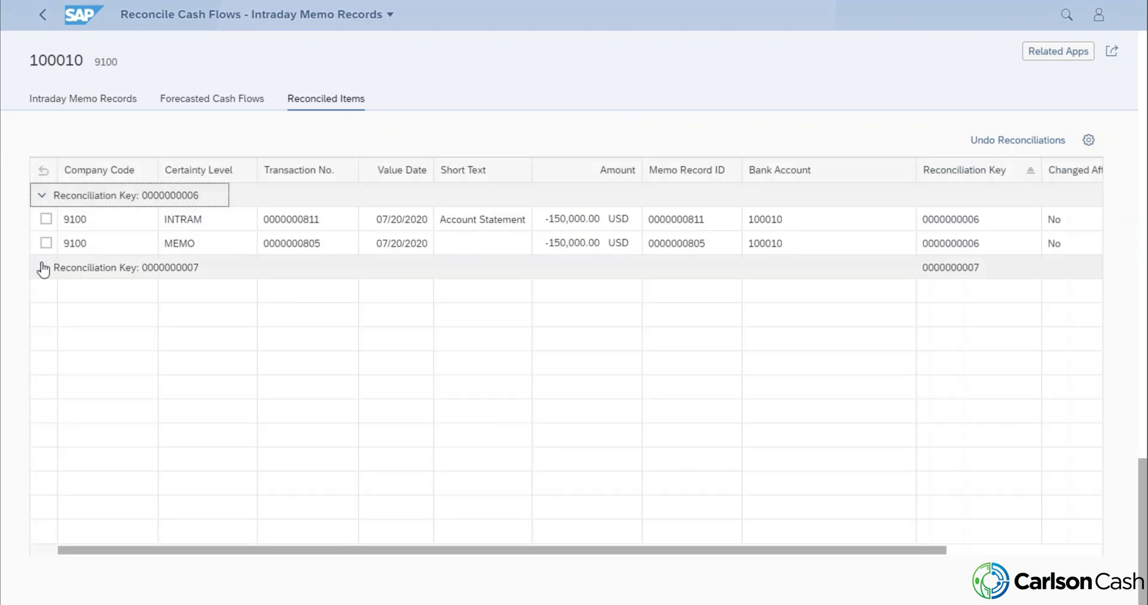
left_click(40, 274)
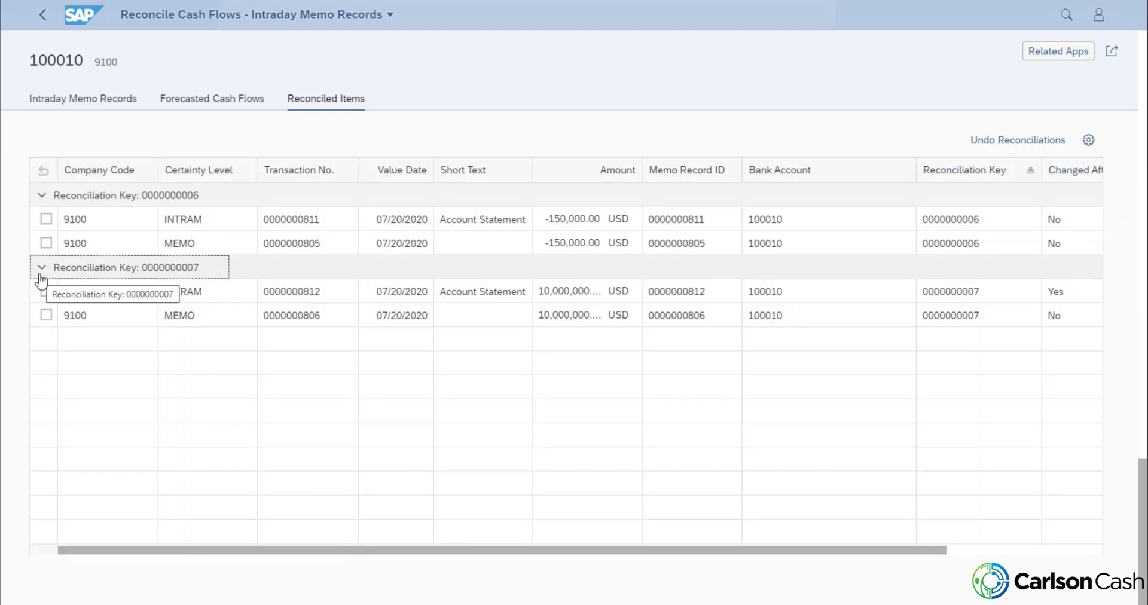
left_click(41, 267)
left_click(35, 191)
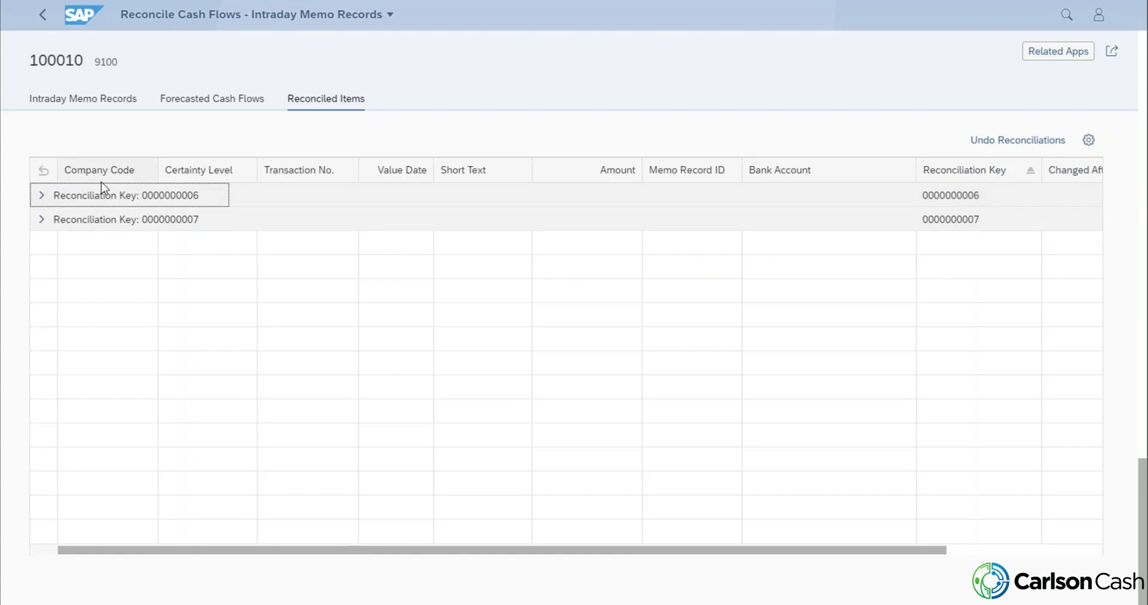
- Reconcile the -80,000.00 USD intraday memo record with the forecasted cash flow of -80,000.00 USD
scroll(103, 189, "up", 5)
scroll(103, 188, "up", 5)
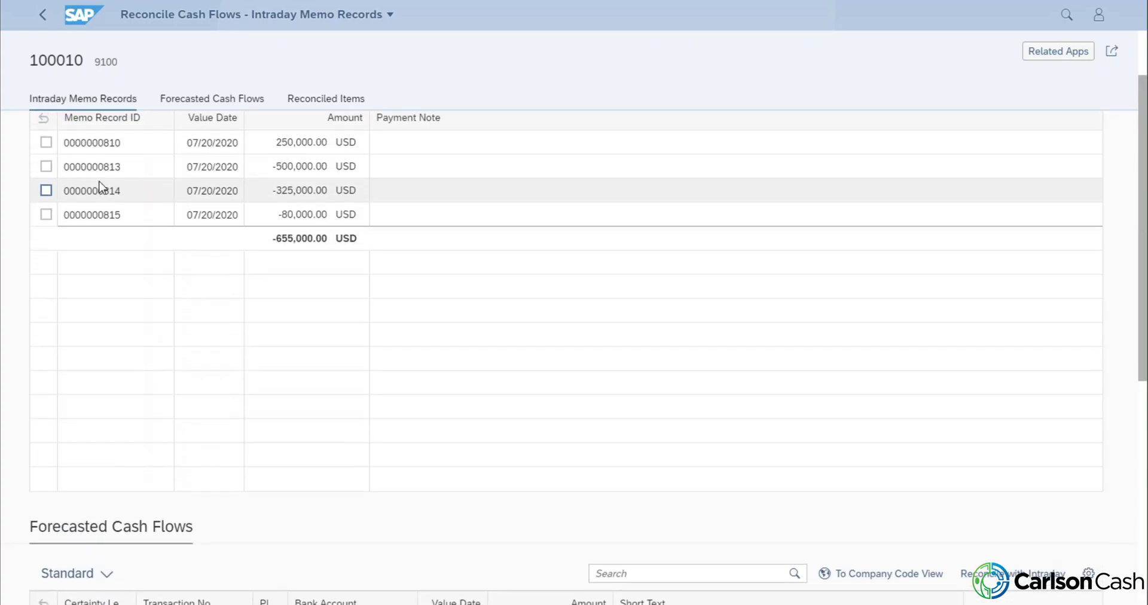
scroll(101, 188, "up", 5)
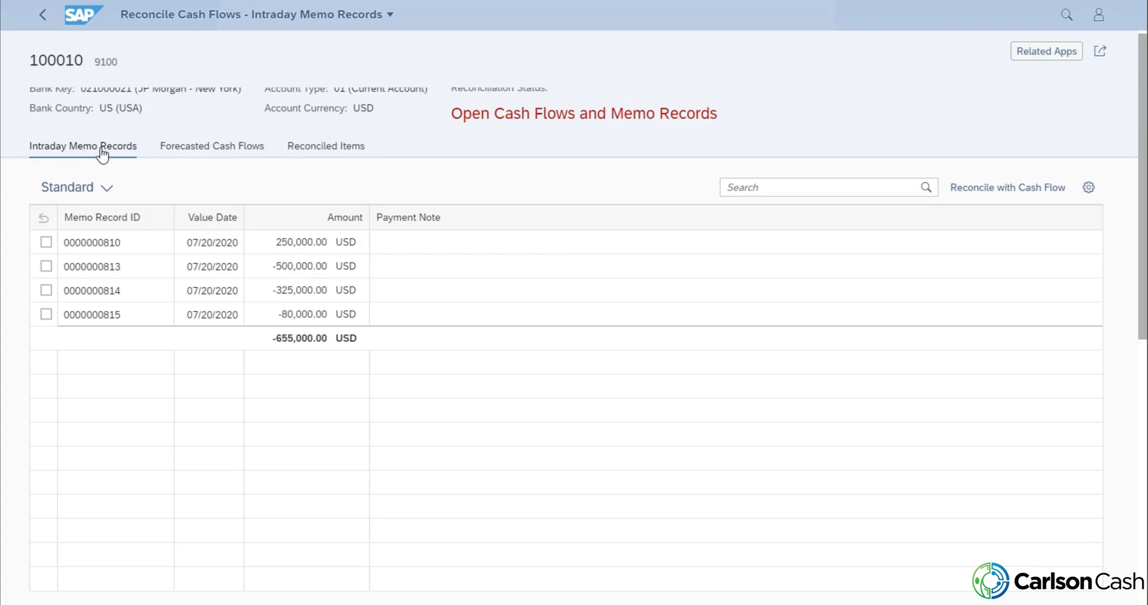
scroll(197, 503, "down", 1)
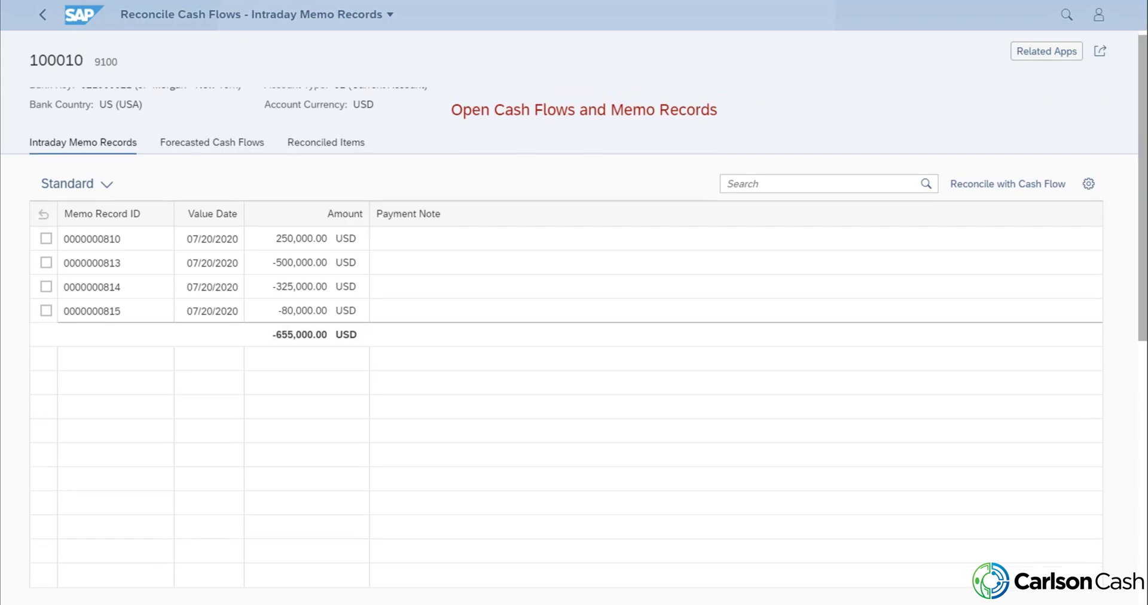
scroll(274, 578, "down", 3)
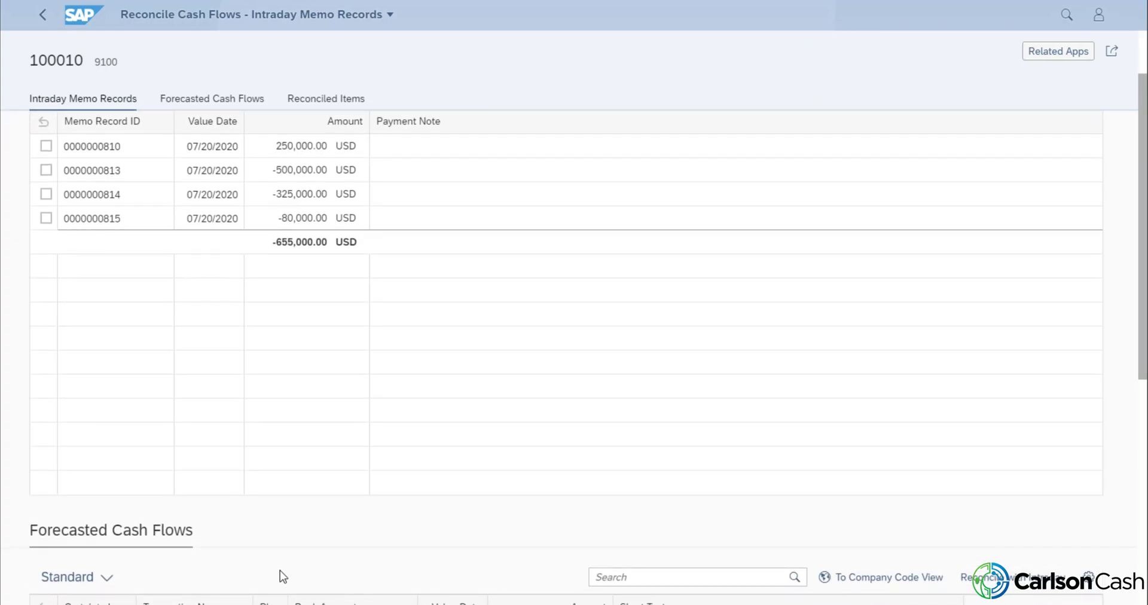
left_click(46, 217)
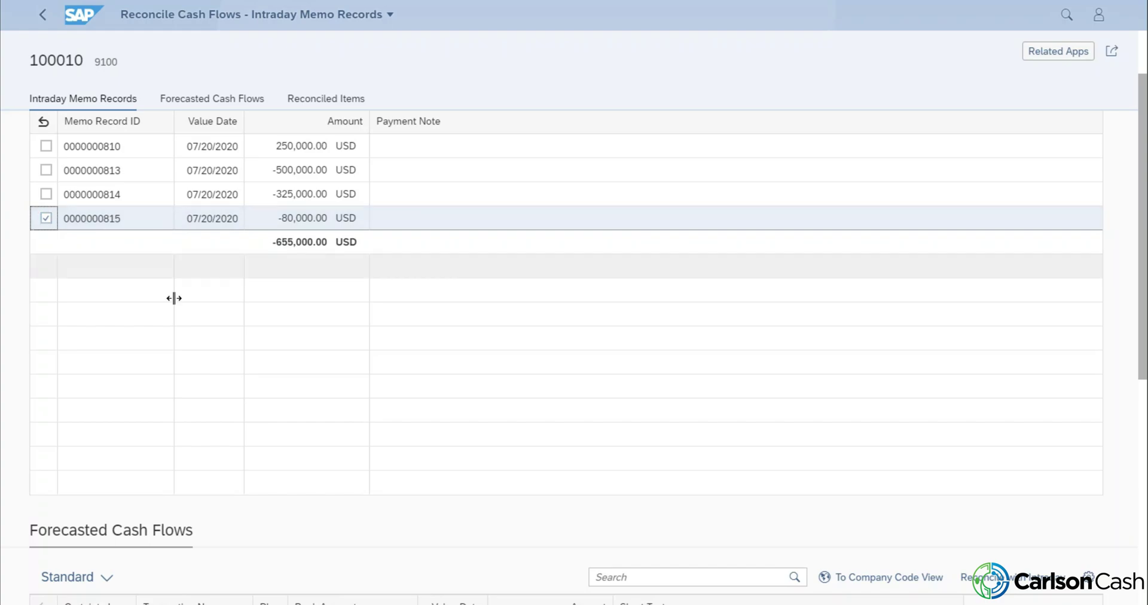
scroll(233, 523, "down", 3)
scroll(235, 558, "down", 1)
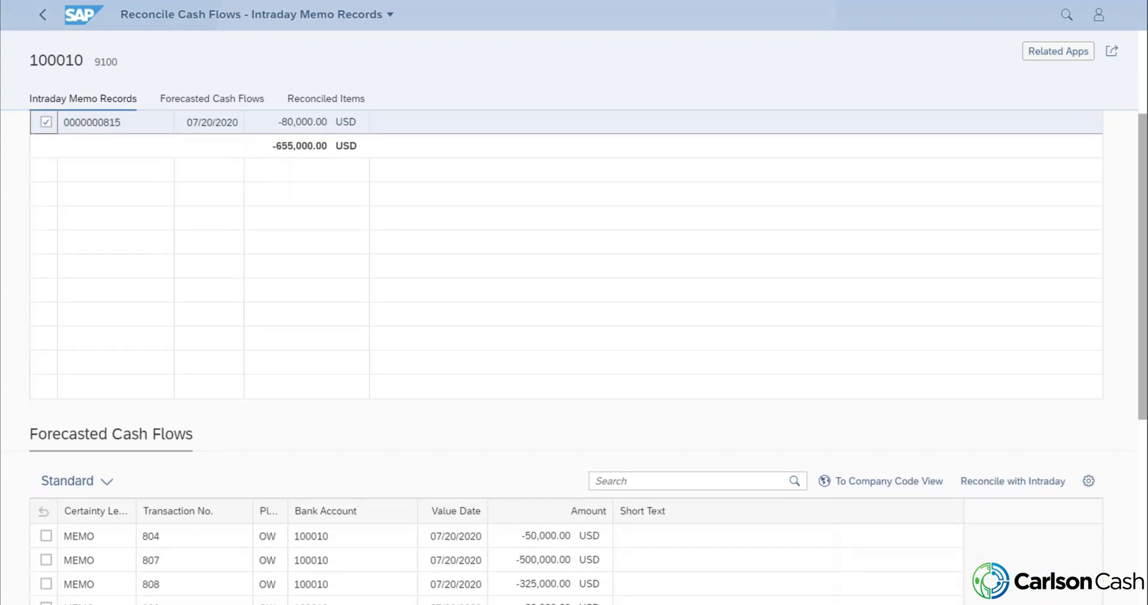
left_click(46, 601)
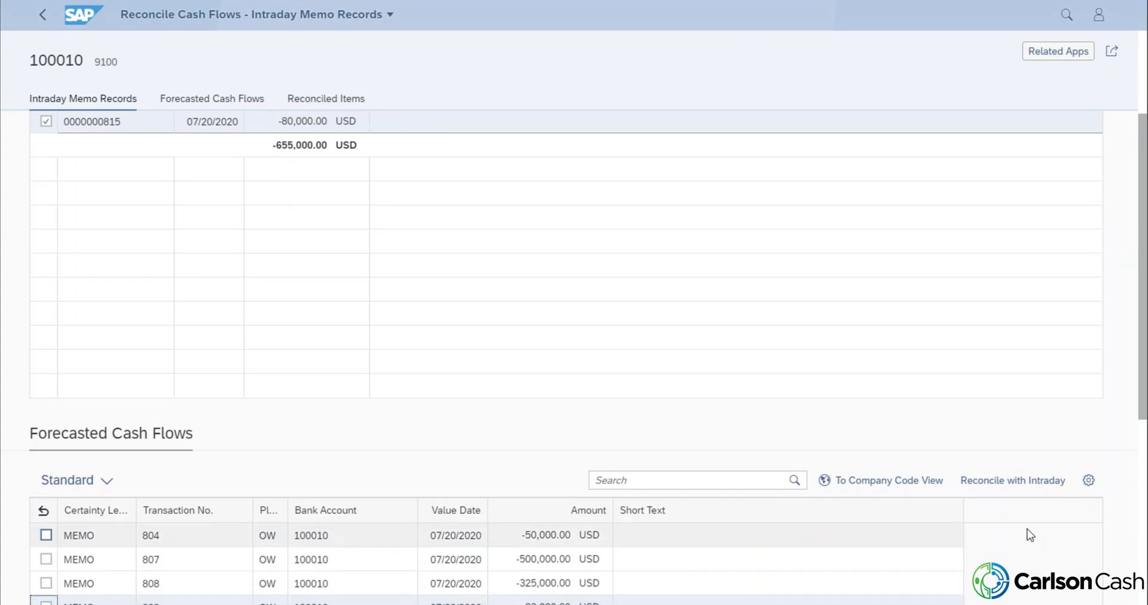
left_click(1054, 487)
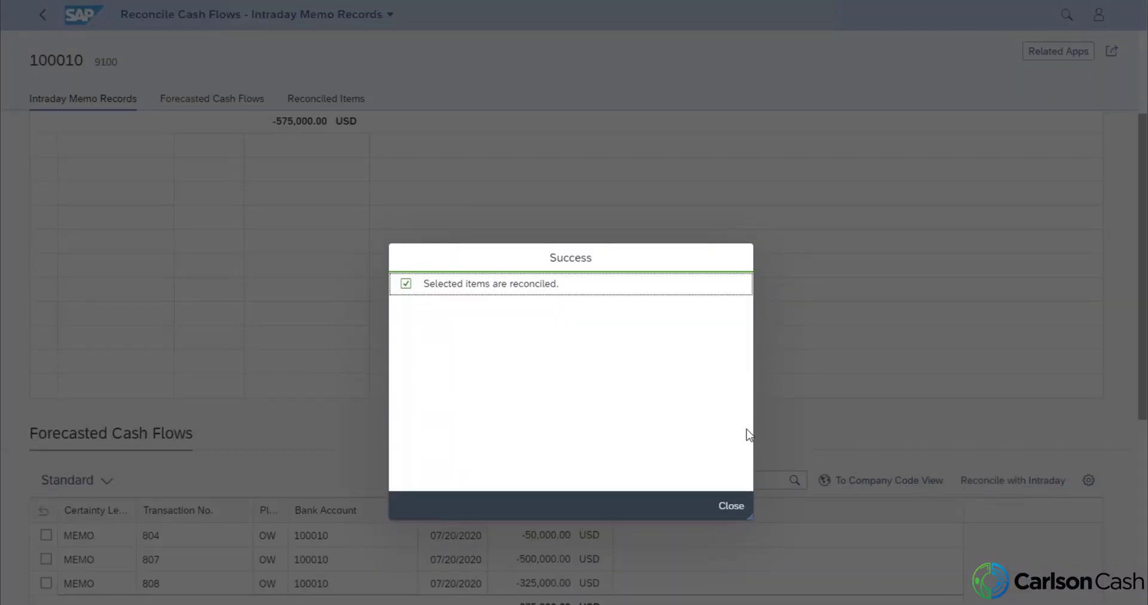
left_click(731, 510)
scroll(730, 513, "down", 4)
scroll(731, 513, "down", 5)
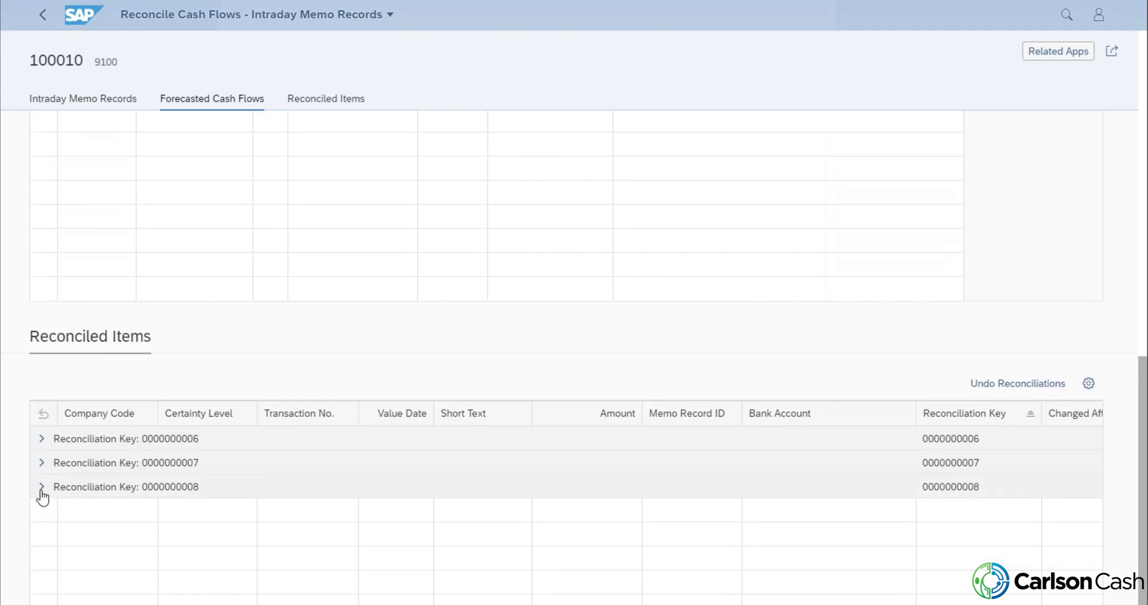
left_click(42, 489)
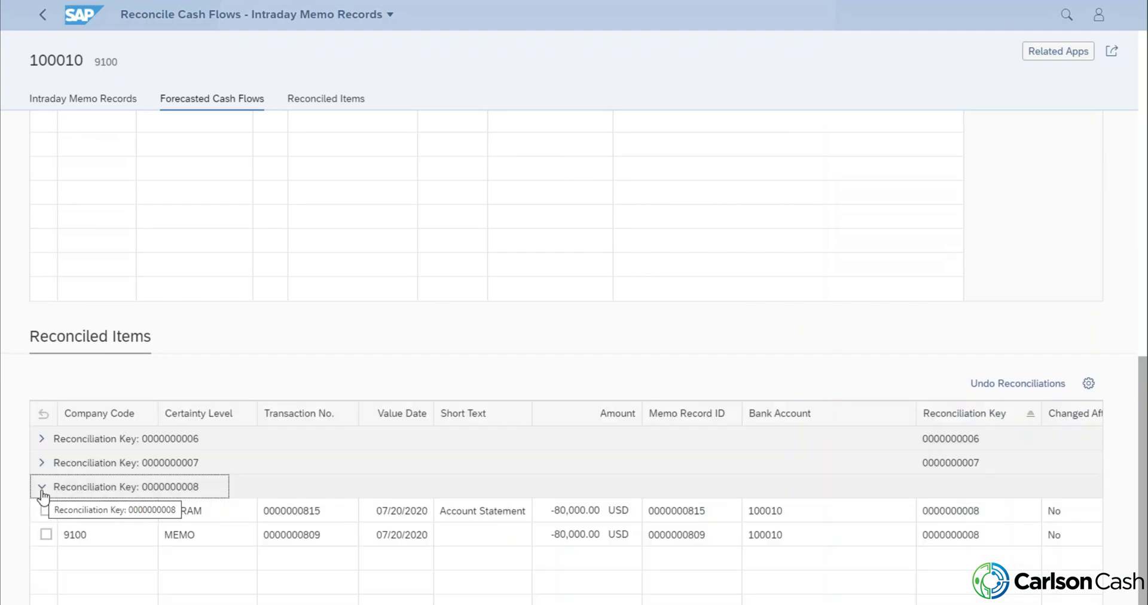
left_click(41, 489)
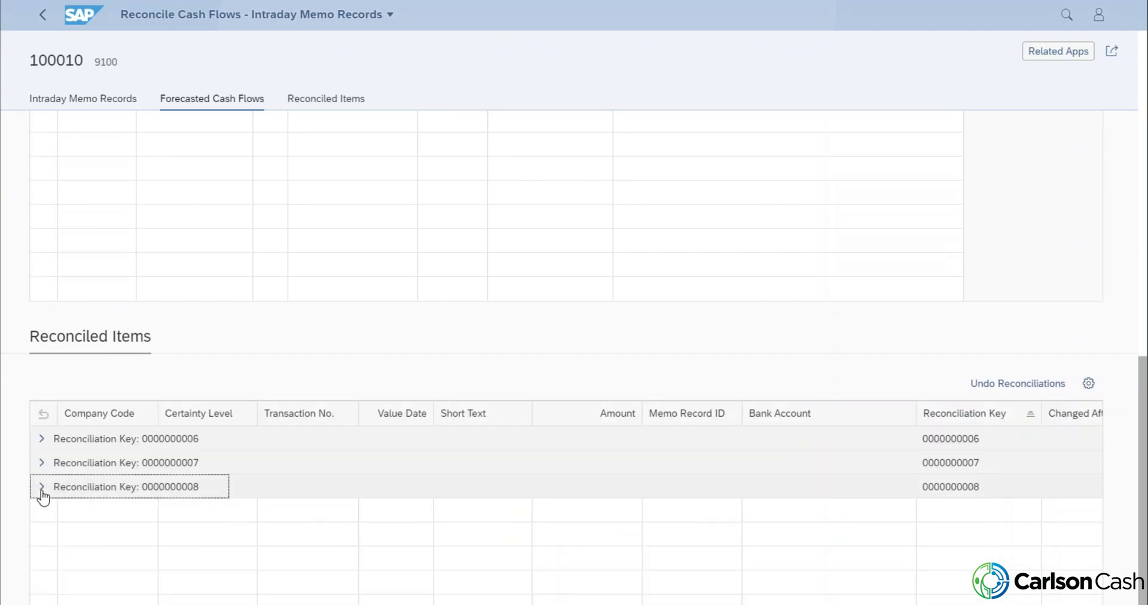
scroll(42, 497, "up", 10)
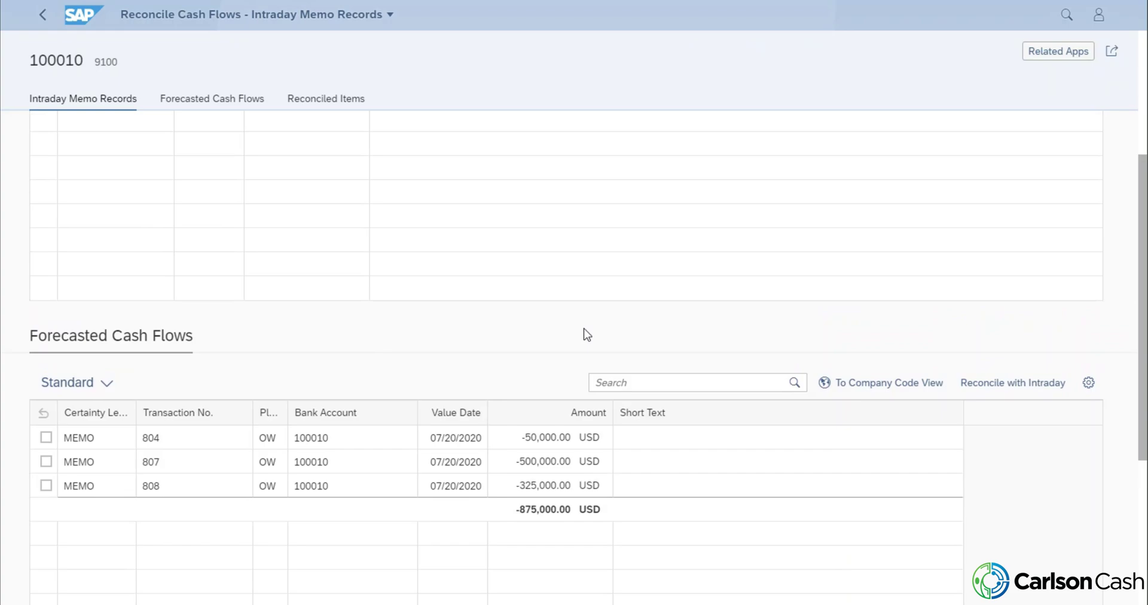
scroll(587, 335, "up", 4)
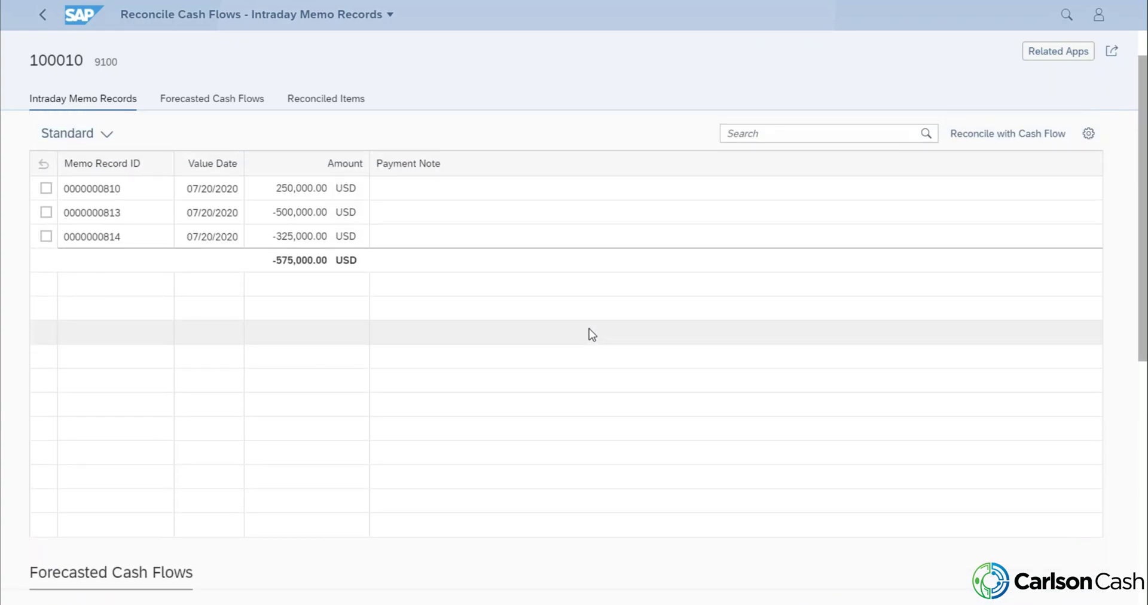